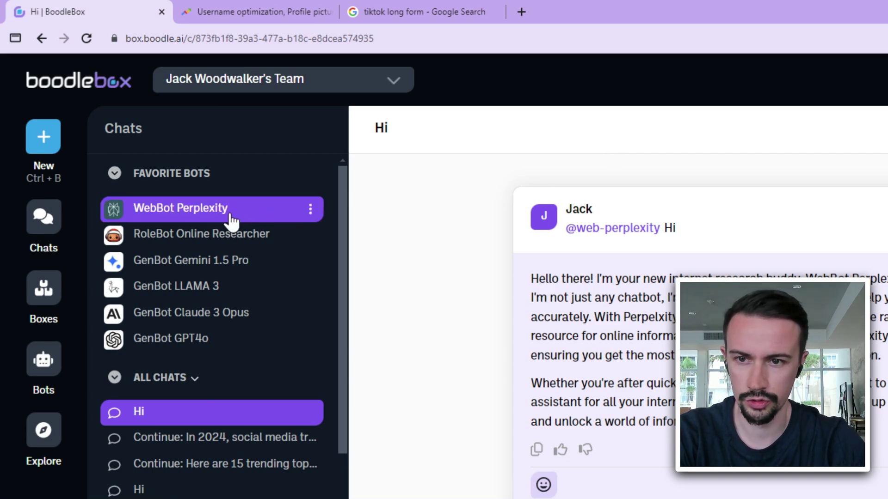
# Send WebBot Perplexity the pasted four-line prompt about 2024 social media trends
pyautogui.click(231, 218)
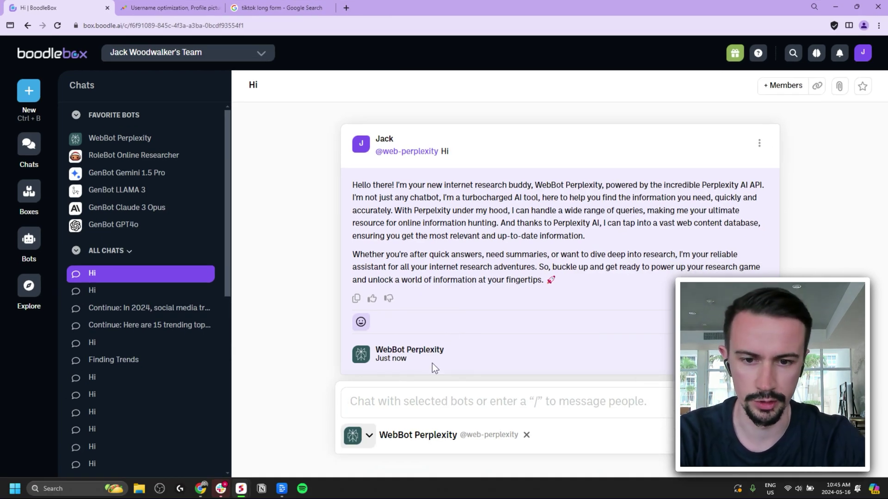
pyautogui.write('Help me find social media trends in 2024. - What topics are trending in 2024? - Which topics are most popular in 2024? - Which topics are the fastest-rising topics in 2024?')
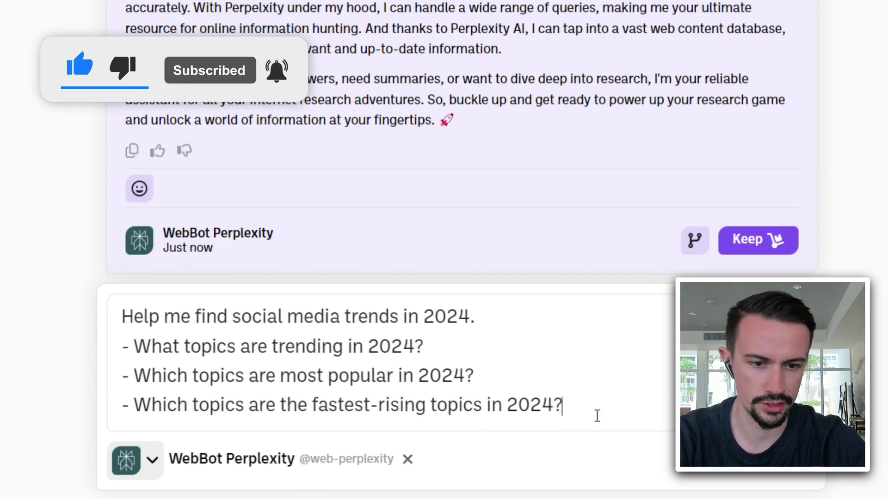
pyautogui.press('Return')
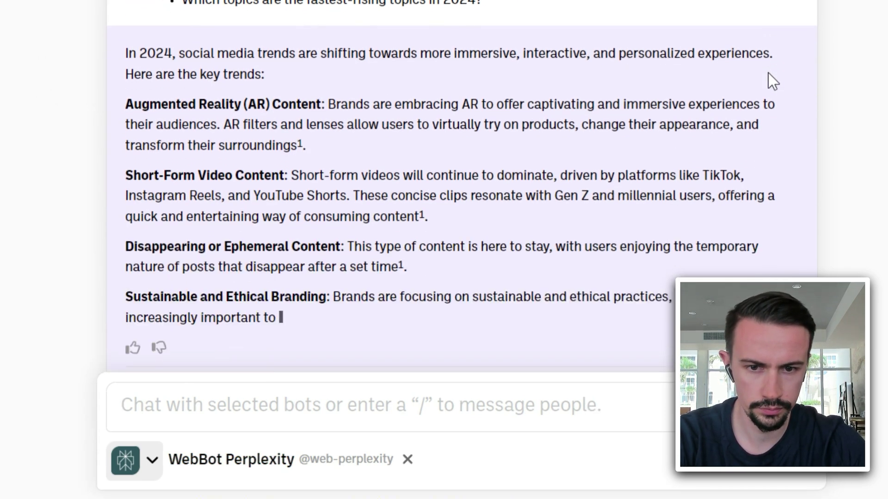
# Read through Perplexity's full list of 2024 social media trends
pyautogui.scroll(15, 769, 76)
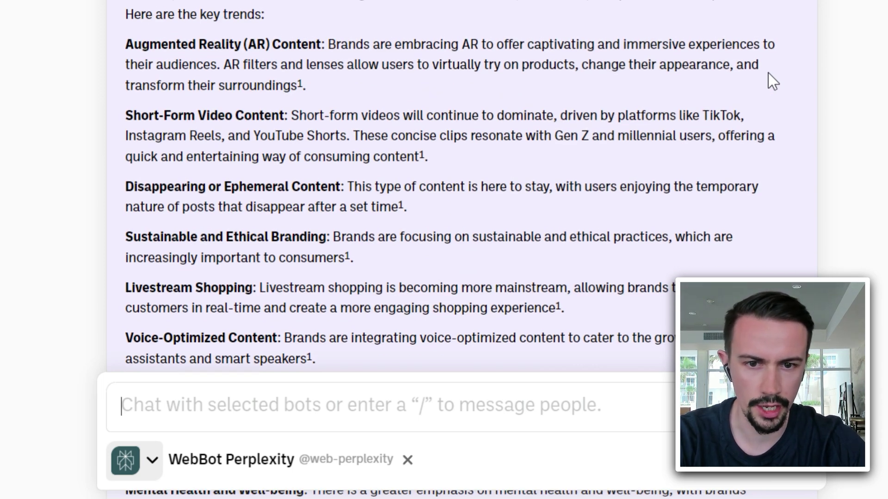
pyautogui.scroll(-2, 768, 74)
pyautogui.scroll(-1, 768, 73)
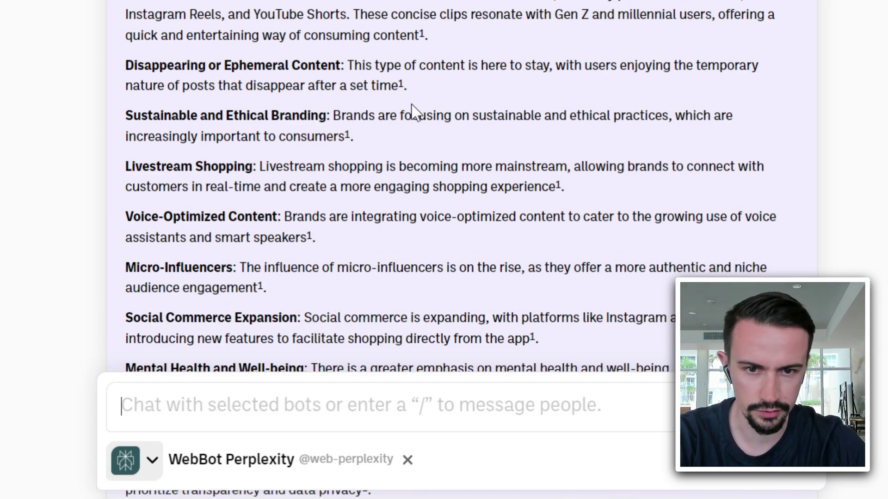
pyautogui.scroll(-2, 411, 105)
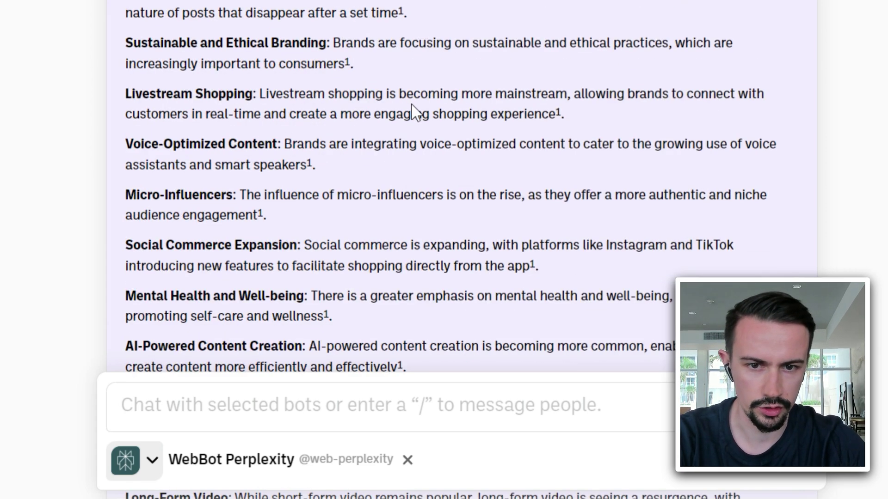
pyautogui.scroll(-2, 412, 104)
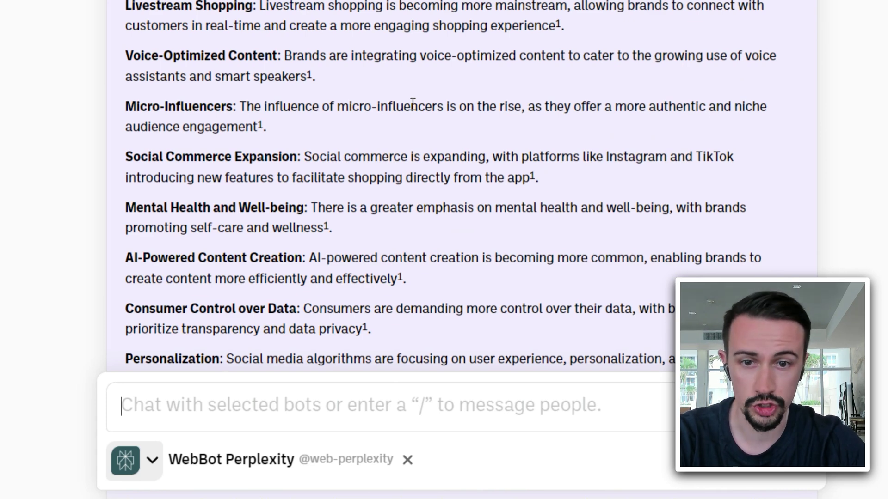
pyautogui.scroll(-1, 416, 208)
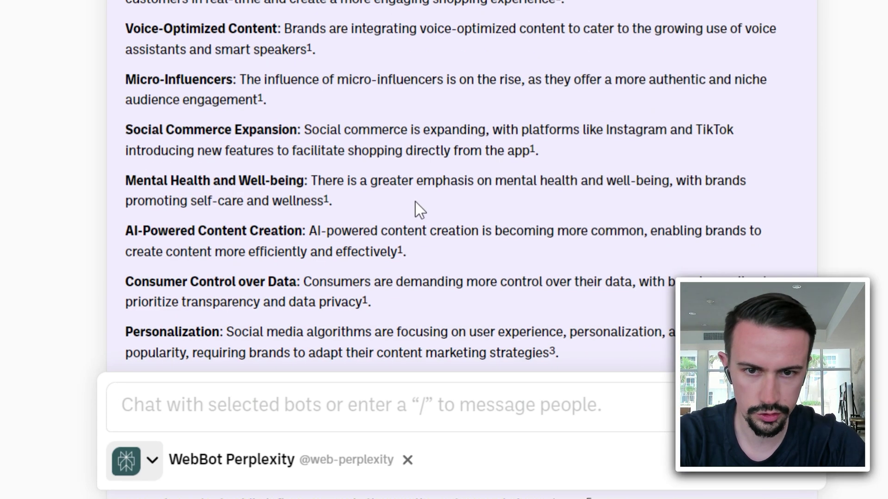
pyautogui.scroll(-1, 418, 209)
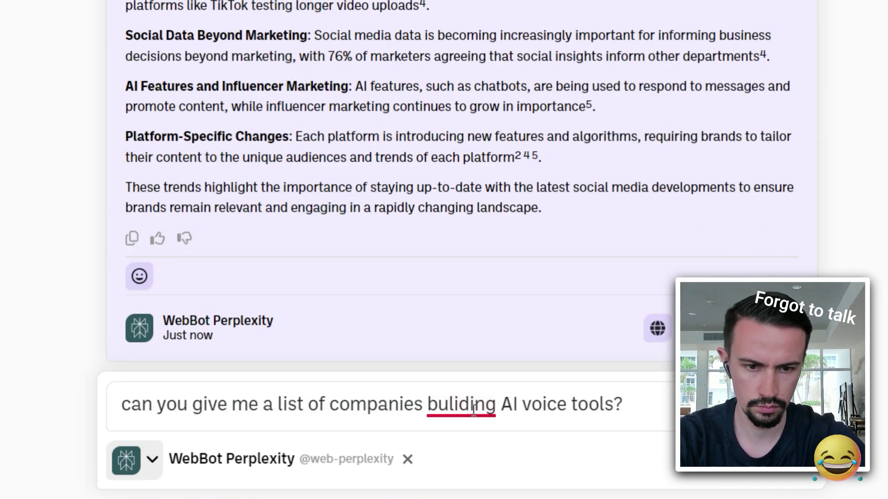
# Fix the spelling to 'building' and send the question about companies building AI voice tools
pyautogui.moveTo(473, 409)
pyautogui.click(467, 274)
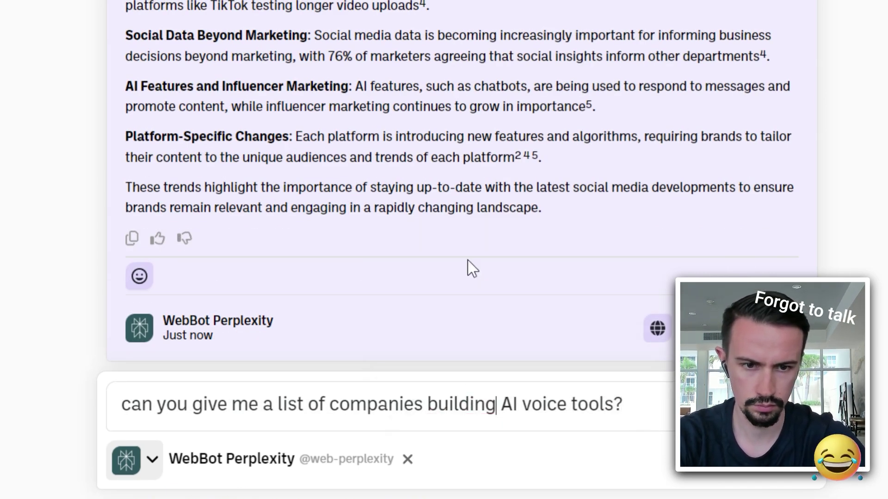
pyautogui.click(642, 404)
pyautogui.press('Return')
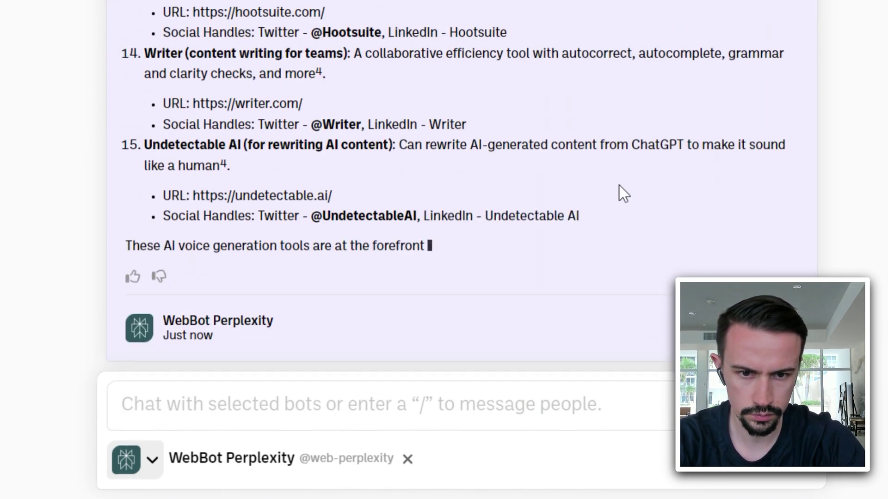
# Ask the bot to remove non-voice tools and list the rest from least to most popular
pyautogui.write('Can')
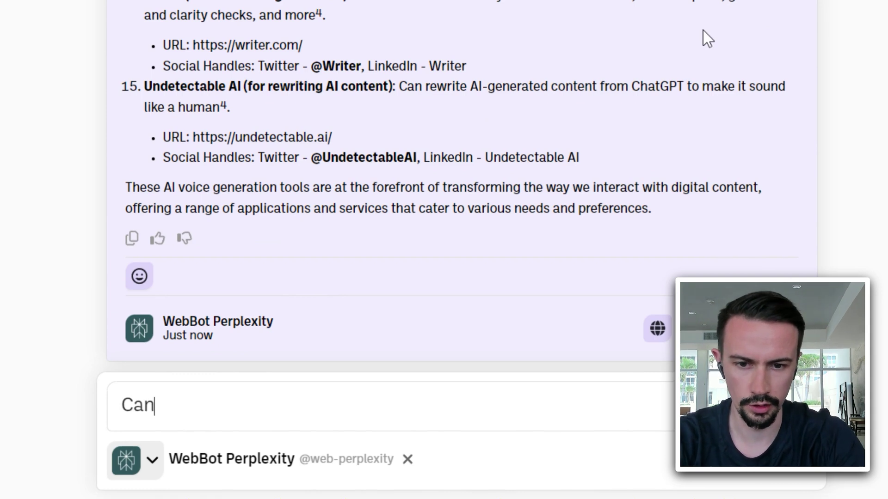
pyautogui.press('BackSpace')
pyautogui.press('BackSpace')
pyautogui.press('BackSpace')
pyautogui.write("Remove any tools that don't specifically generate AI voices")
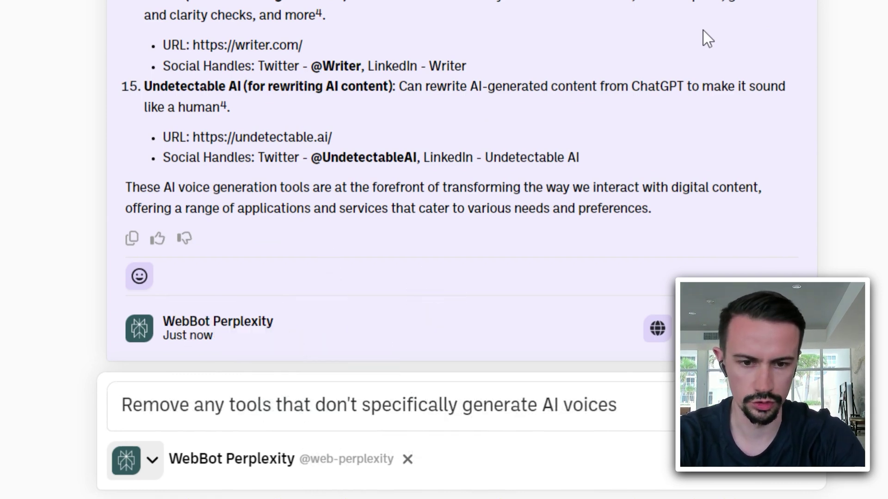
pyautogui.write(',')
pyautogui.write('list the tools from least to most popular.')
pyautogui.press('Return')
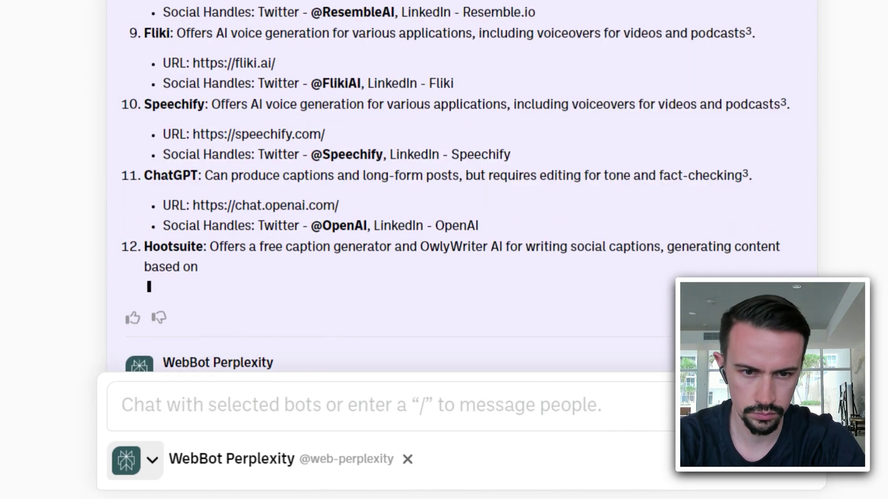
# Read the filtered voice generators, including Synthesys, WellSaid Labs, LOVO and Resemble.io, with URLs and handles
pyautogui.scroll(-10, 462, 185)
pyautogui.scroll(1, 462, 185)
pyautogui.scroll(-3, 462, 185)
pyautogui.scroll(-3, 462, 185)
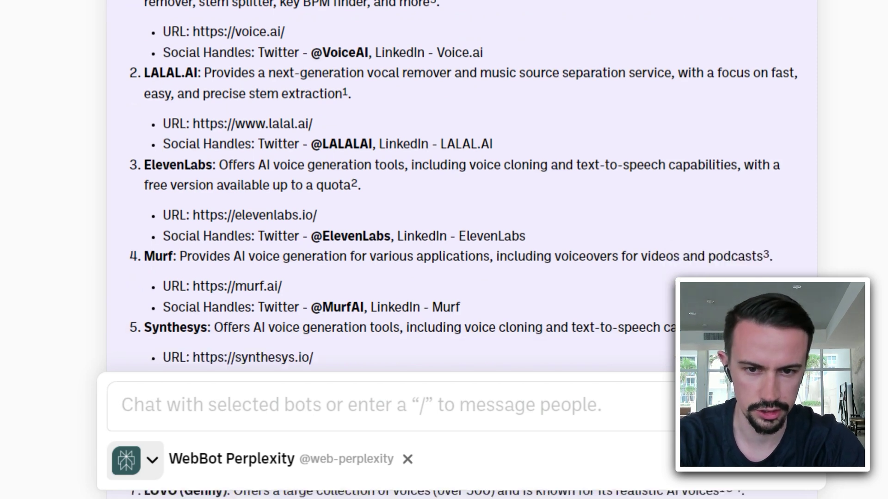
pyautogui.scroll(-2, 462, 185)
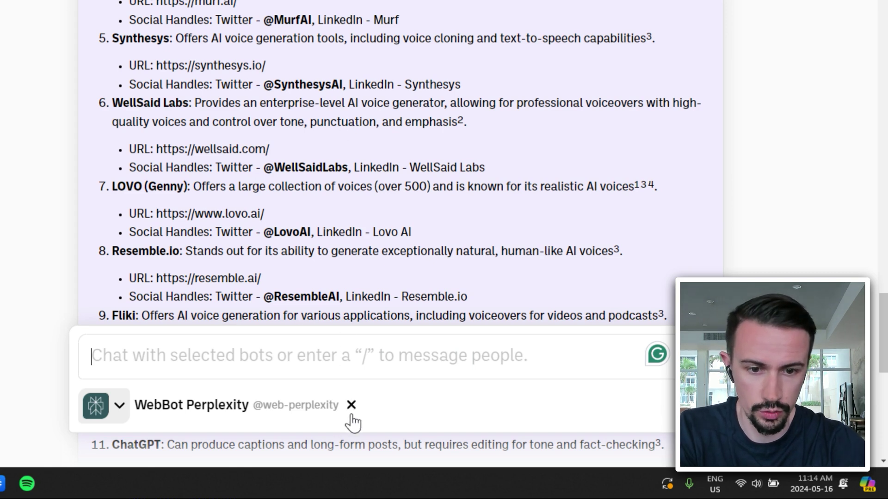
# Switch the recipient to RoleBot Online Researcher and ask for 3 search keywords per top-5 company
pyautogui.click(352, 406)
pyautogui.click(204, 355)
pyautogui.write('online researcher')
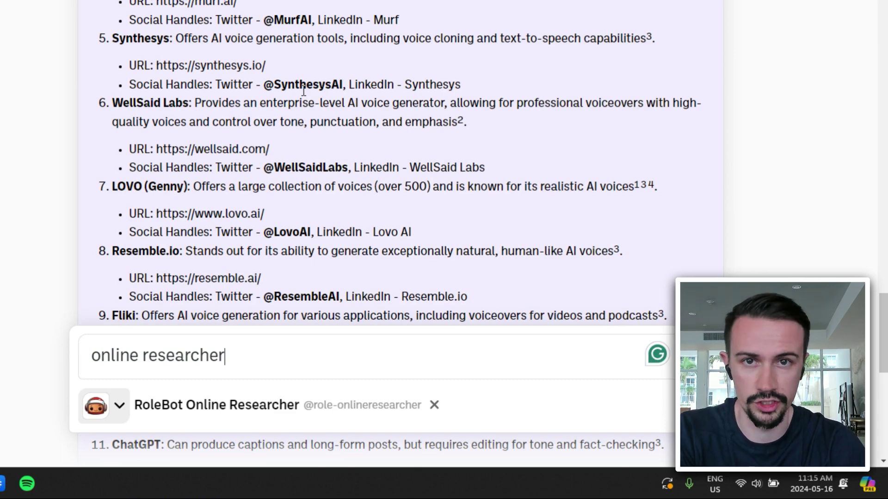
pyautogui.press('Return')
pyautogui.write('C')
pyautogui.press('BackSpace')
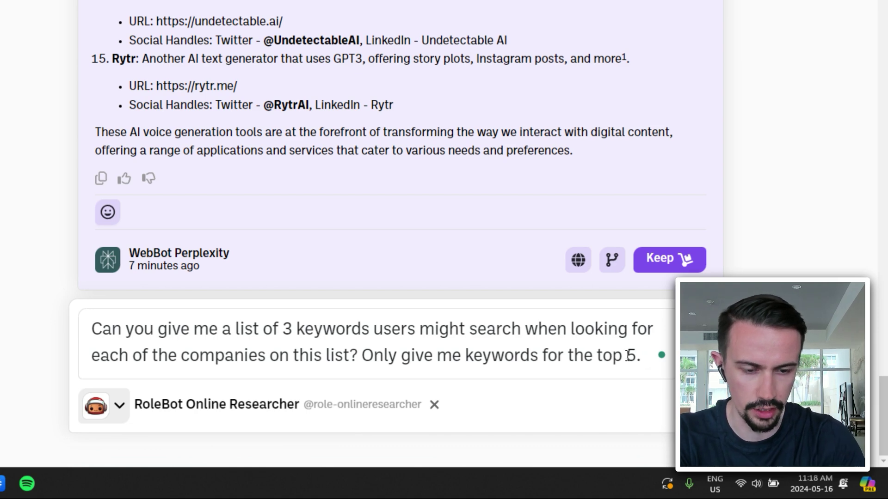
pyautogui.press('Return')
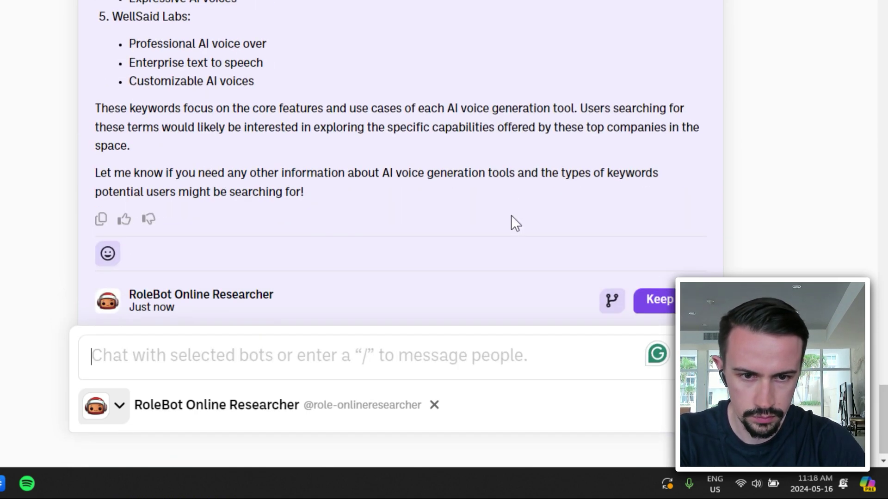
# Copy Speechify from the chat and search it in Google Trends
pyautogui.scroll(3, 512, 215)
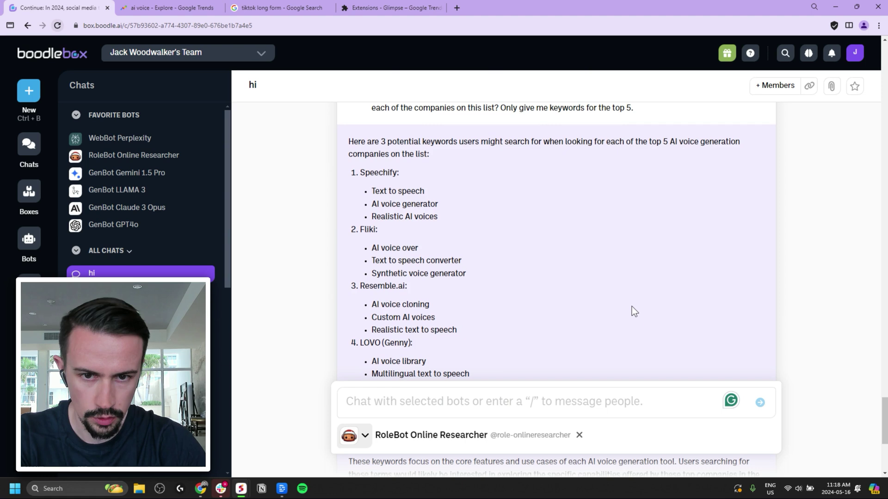
pyautogui.doubleClick(379, 172)
pyautogui.hotkey('ctrl', 'c')
pyautogui.scroll(2, 370, 194)
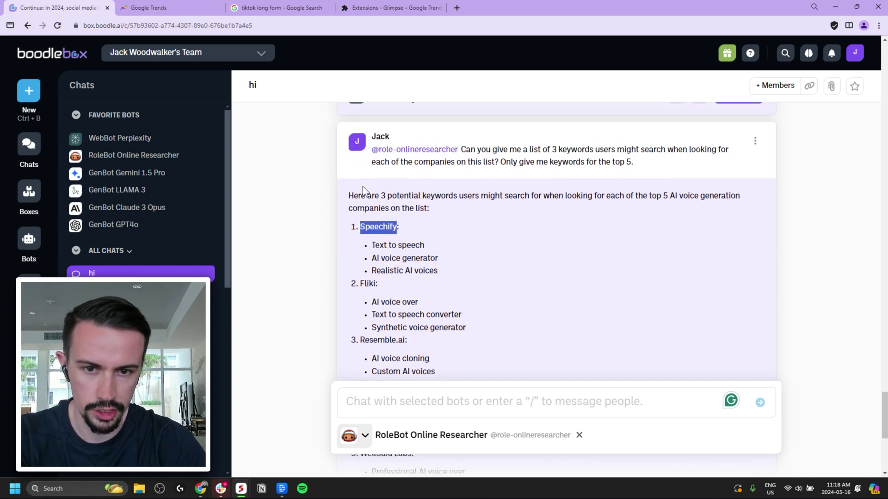
pyautogui.click(179, 10)
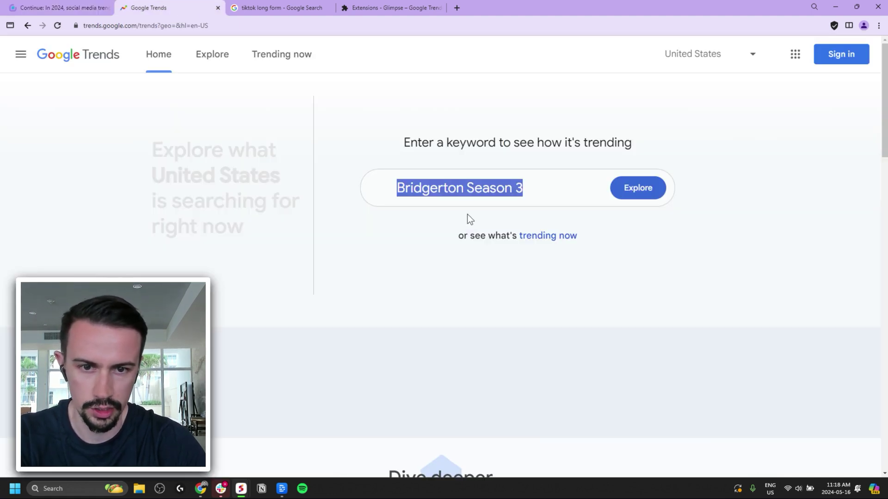
pyautogui.hotkey('ctrl', 'v')
pyautogui.press('Return')
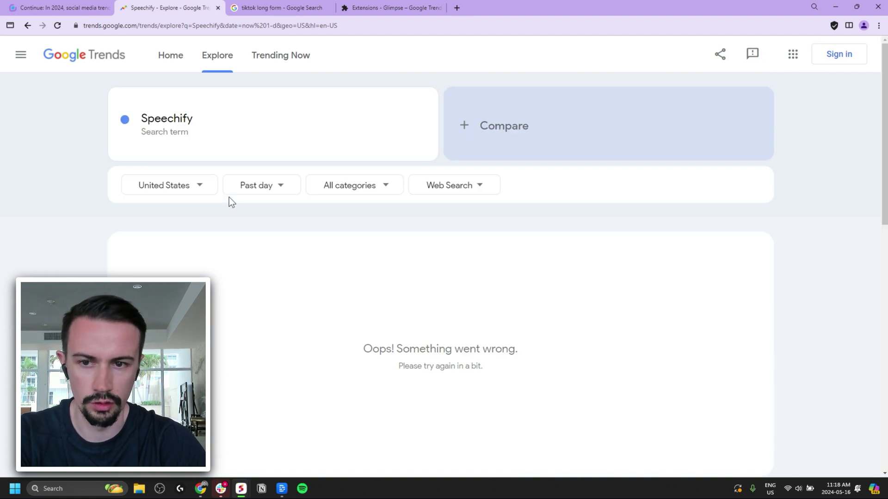
# Set the location to Worldwide and review the five-term past-12-months comparison chart
pyautogui.click(199, 193)
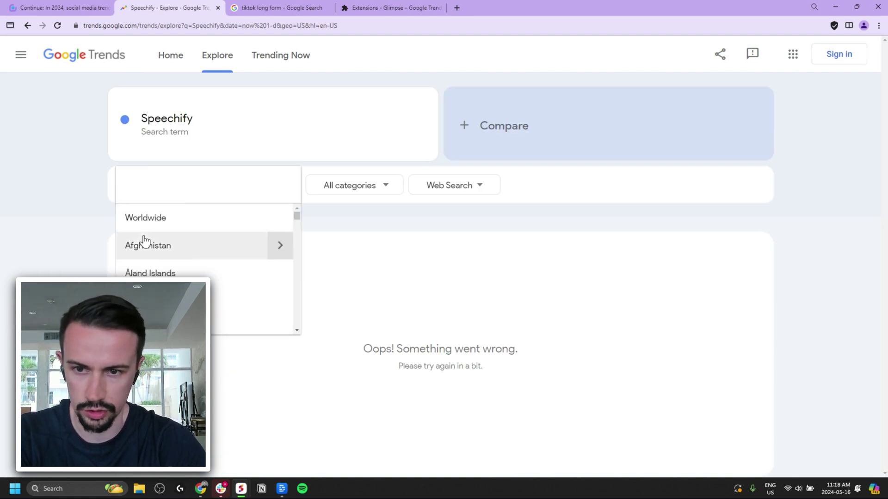
pyautogui.click(160, 219)
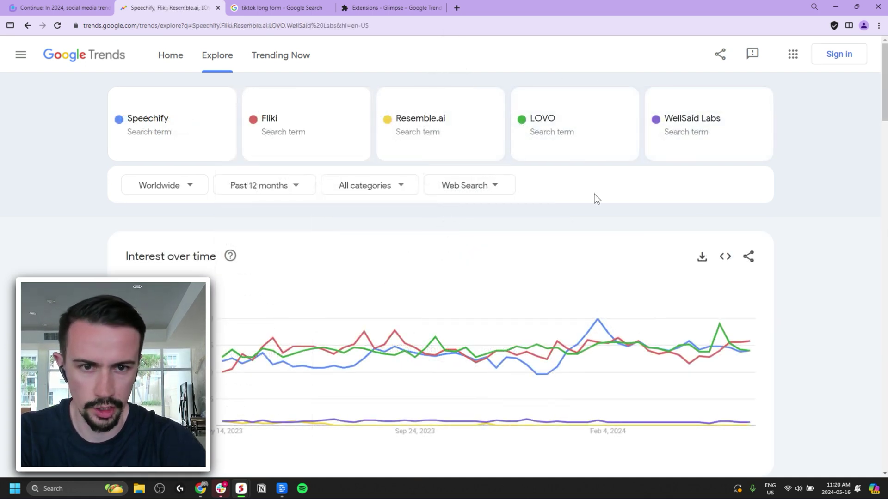
pyautogui.scroll(-1, 373, 158)
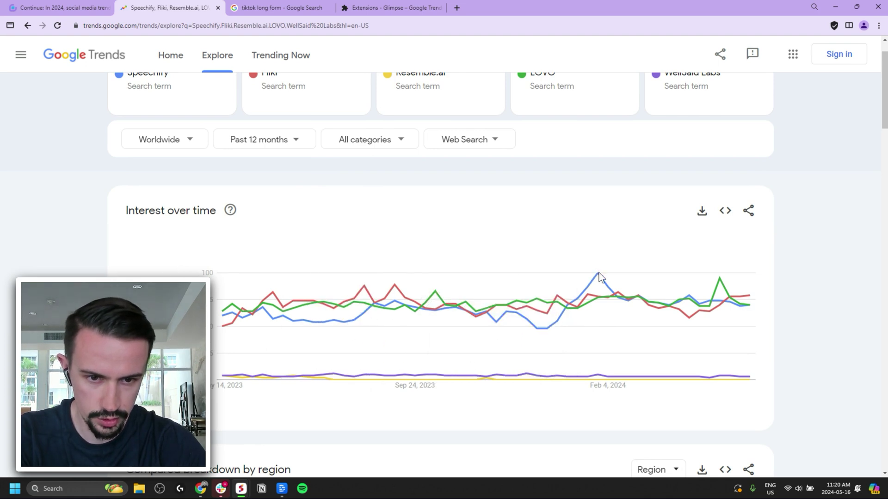
pyautogui.scroll(1, 598, 272)
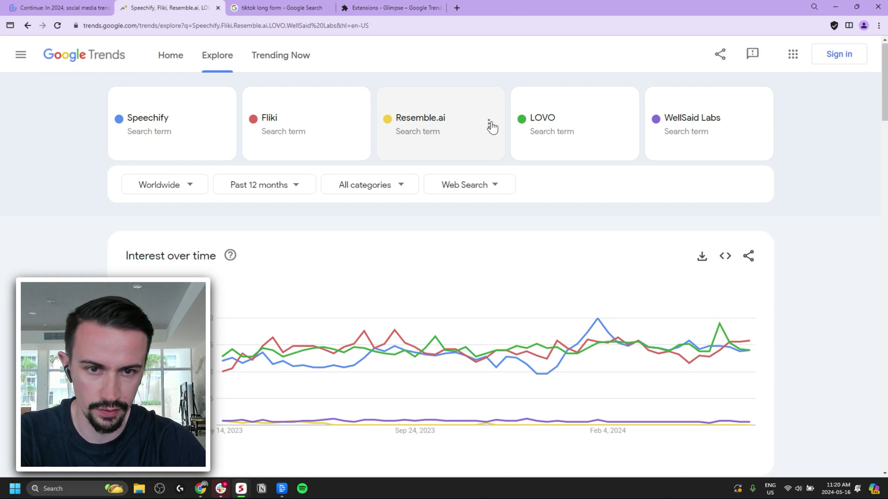
# Remove Resemble.ai and WellSaid Labs from the Google Trends comparison
pyautogui.click(489, 125)
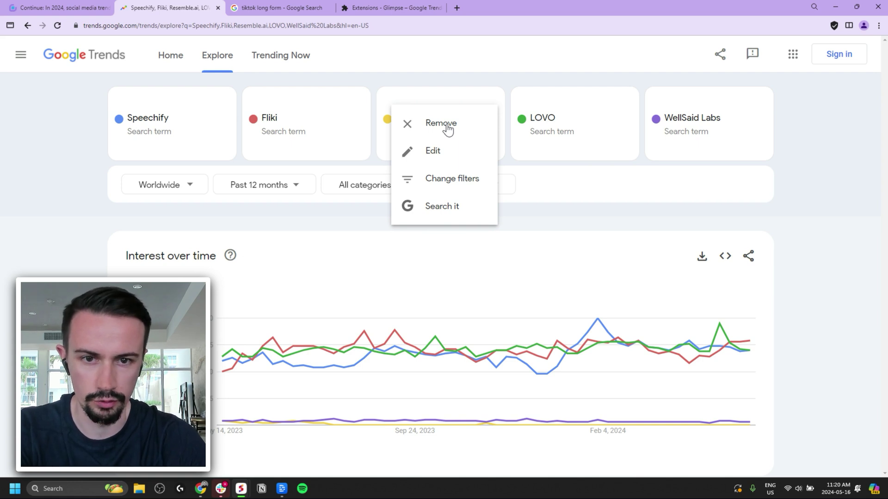
pyautogui.click(447, 125)
pyautogui.click(624, 125)
pyautogui.click(588, 122)
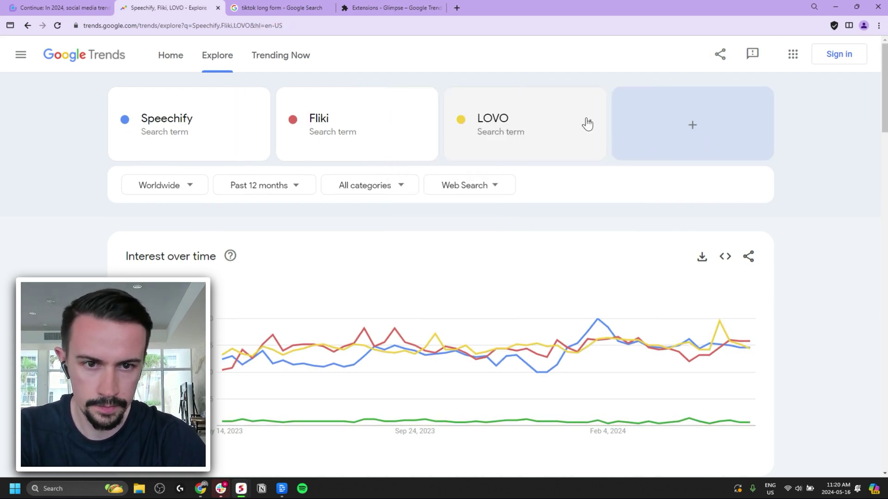
# Pick out Murf and other tool names from the chat reply to add as compare terms
pyautogui.hotkey('ctrl', 'shift', 'Tab')
pyautogui.scroll(-10, 395, 172)
pyautogui.doubleClick(369, 172)
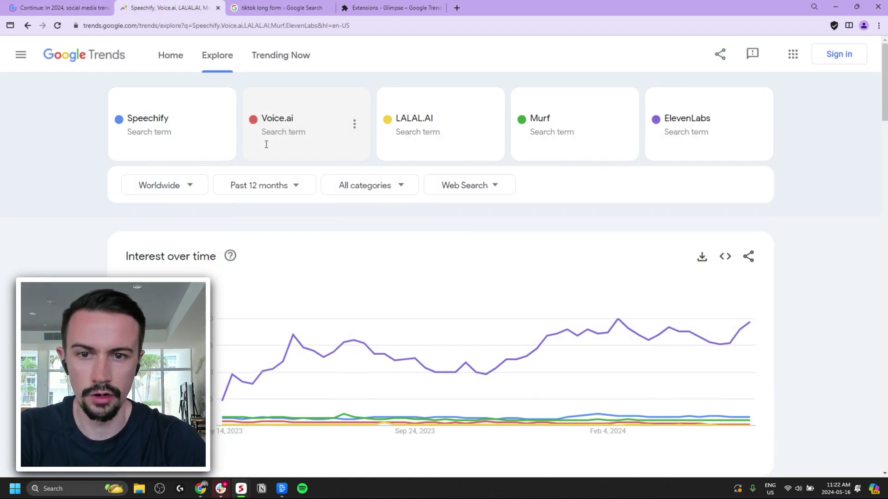
pyautogui.scroll(-1, 717, 199)
pyautogui.scroll(1, 717, 198)
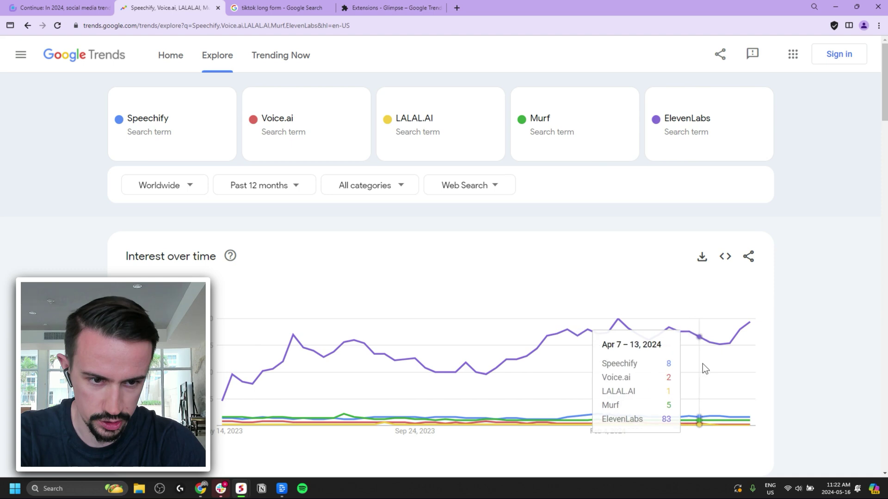
pyautogui.scroll(-3, 722, 364)
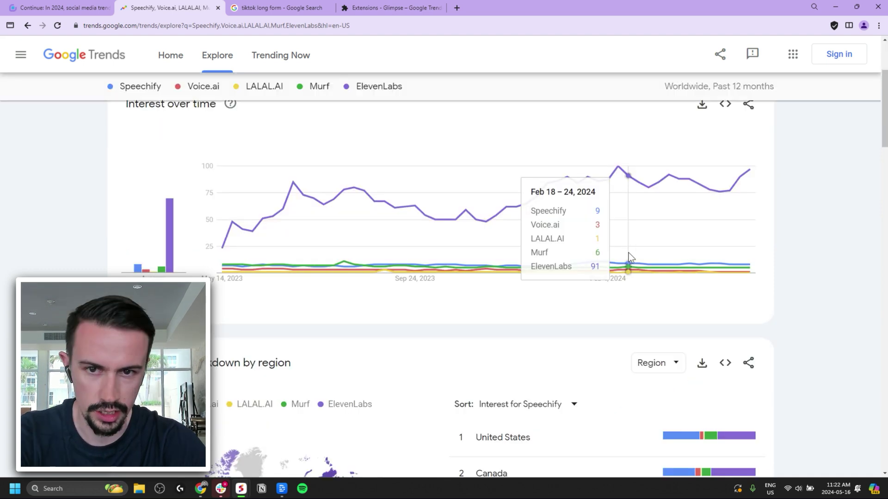
pyautogui.scroll(1, 628, 254)
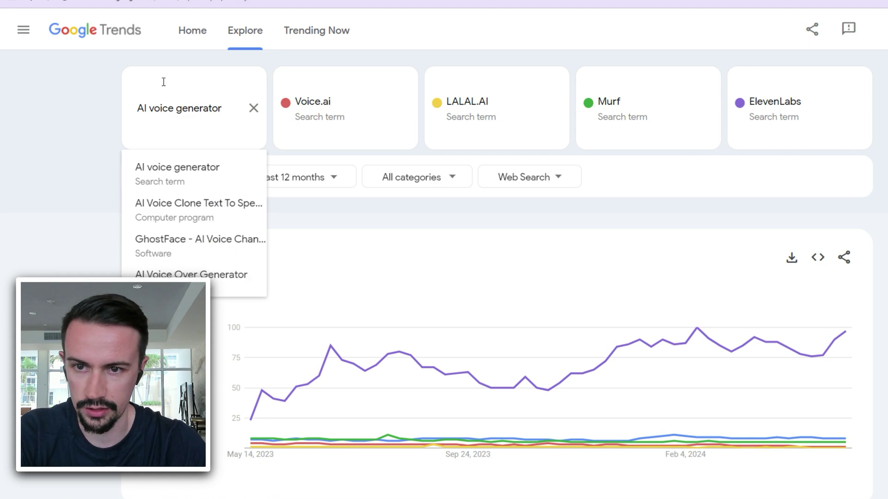
# Confirm 'AI voice generator' as a comparison term, then return to editing the elevenlabs exploration term
pyautogui.press('Return')
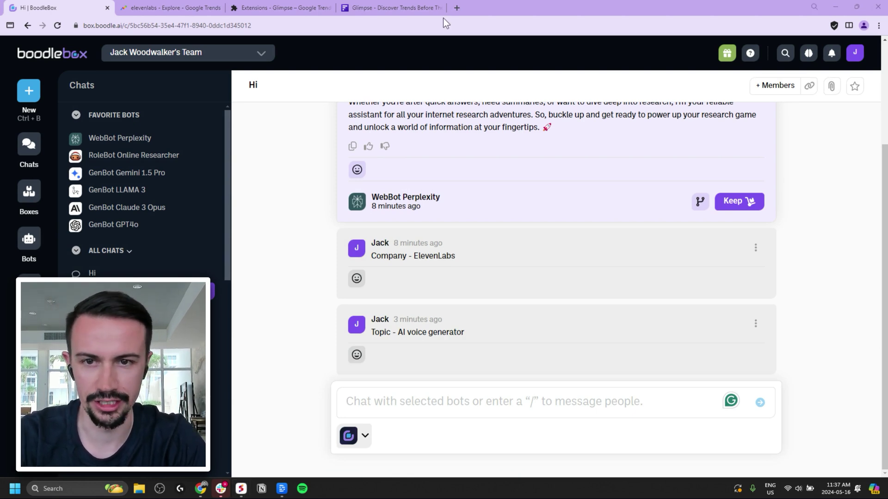
pyautogui.click(375, 8)
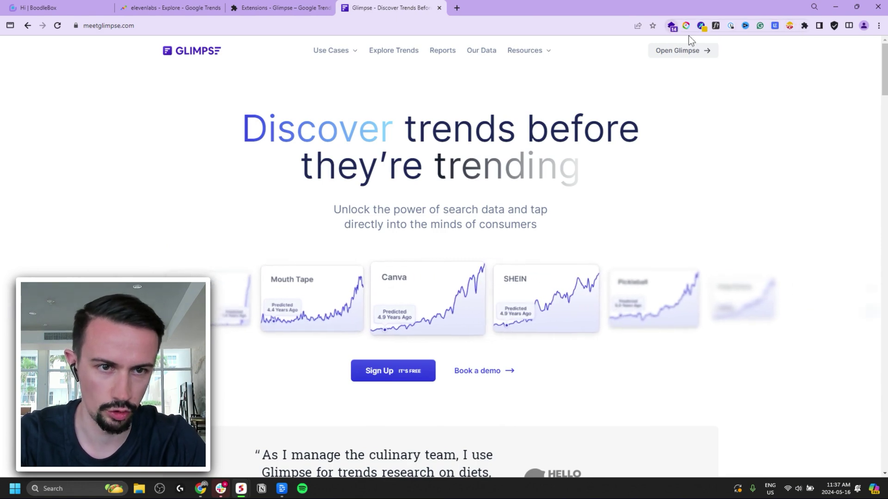
pyautogui.click(179, 2)
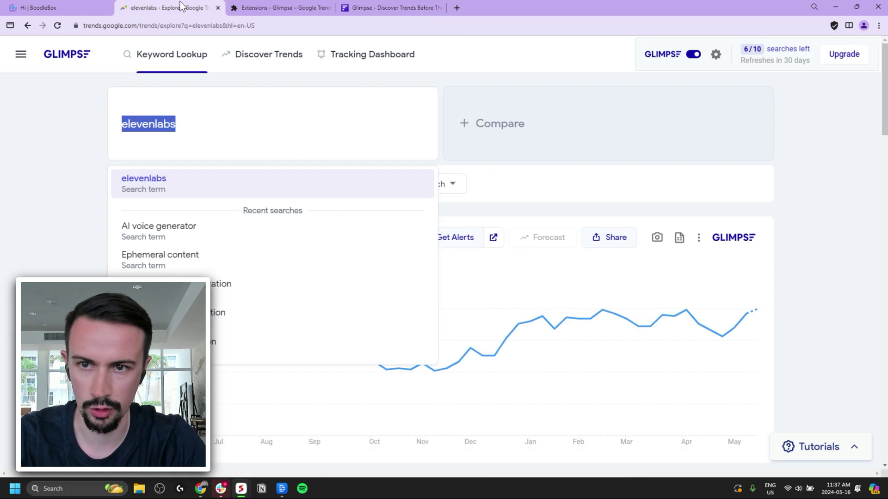
pyautogui.click(202, 113)
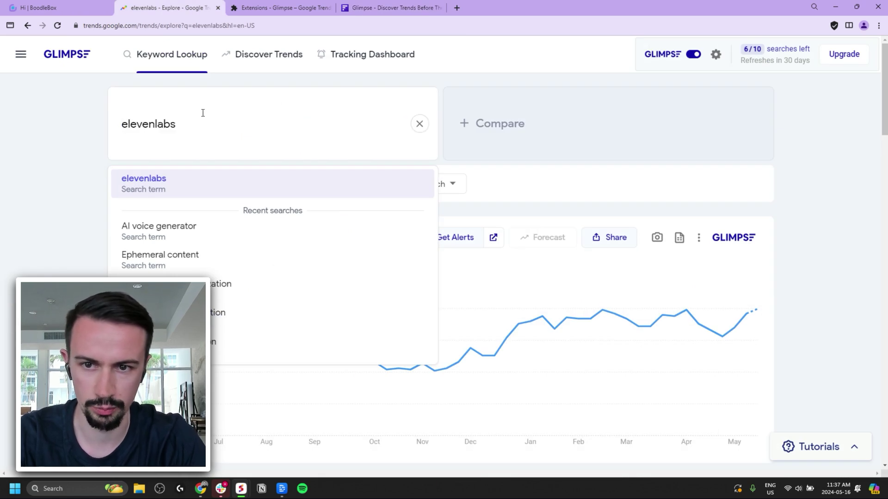
# Search elevenlabs and switch Glimpse's People Also Search channel to TikTok
pyautogui.press('Return')
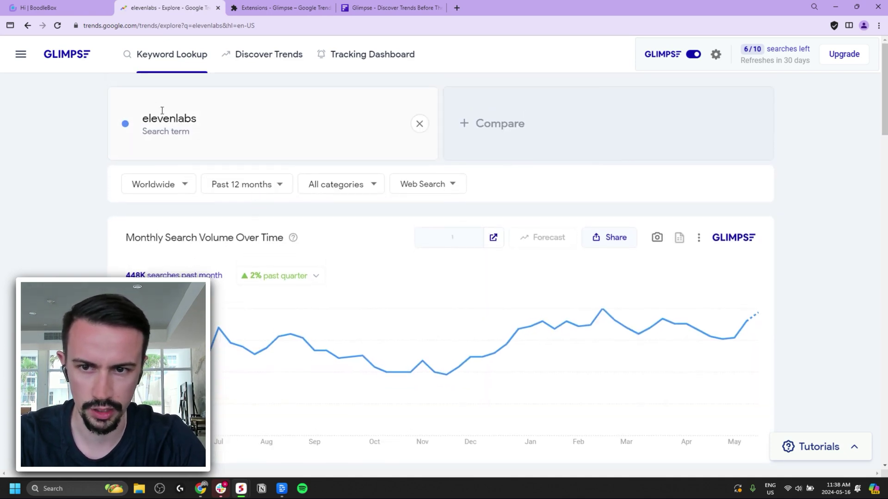
pyautogui.scroll(-8, 163, 111)
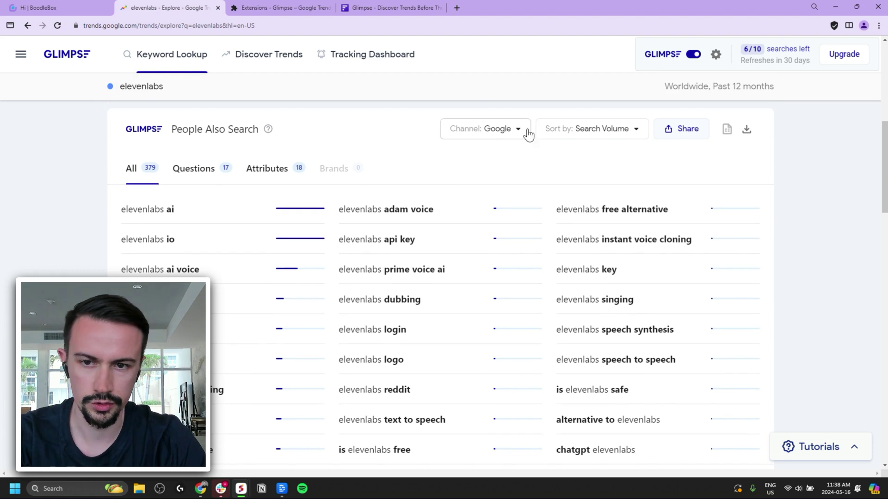
pyautogui.click(500, 133)
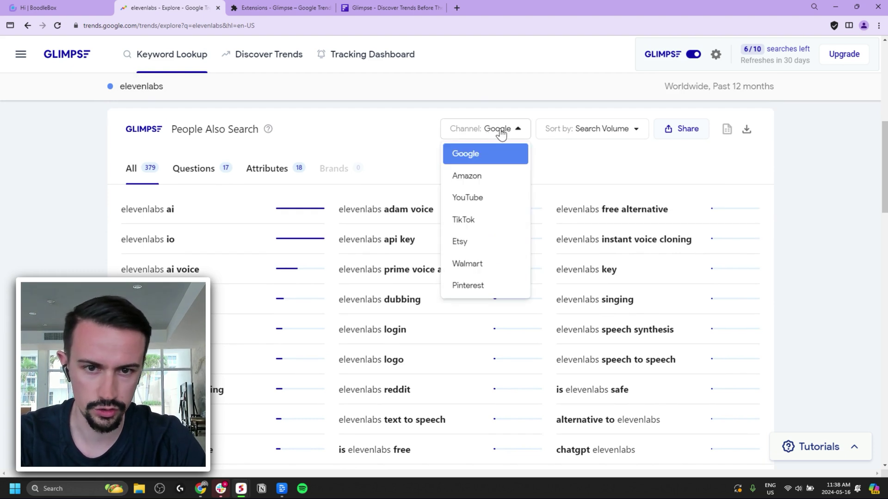
pyautogui.click(559, 152)
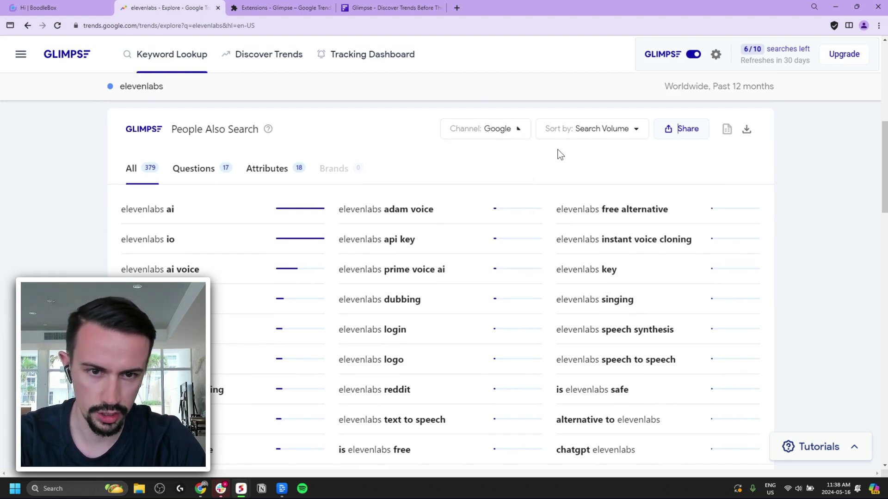
pyautogui.scroll(-8, 558, 153)
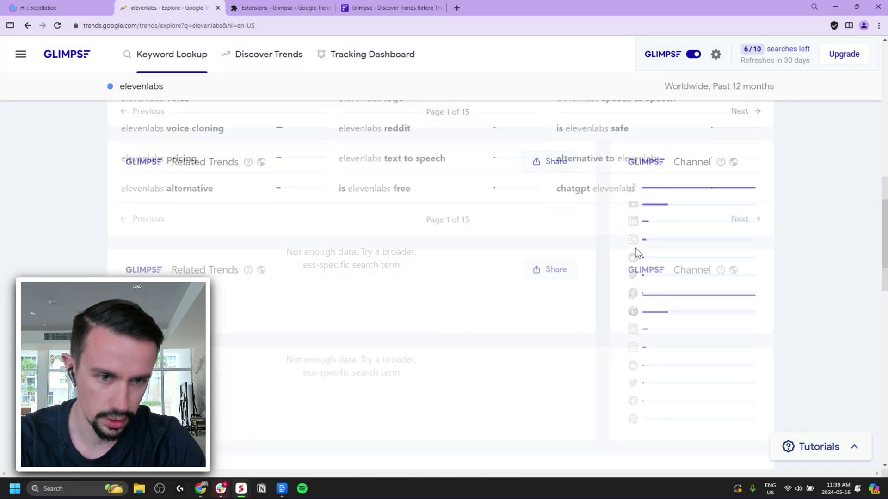
pyautogui.scroll(10, 635, 248)
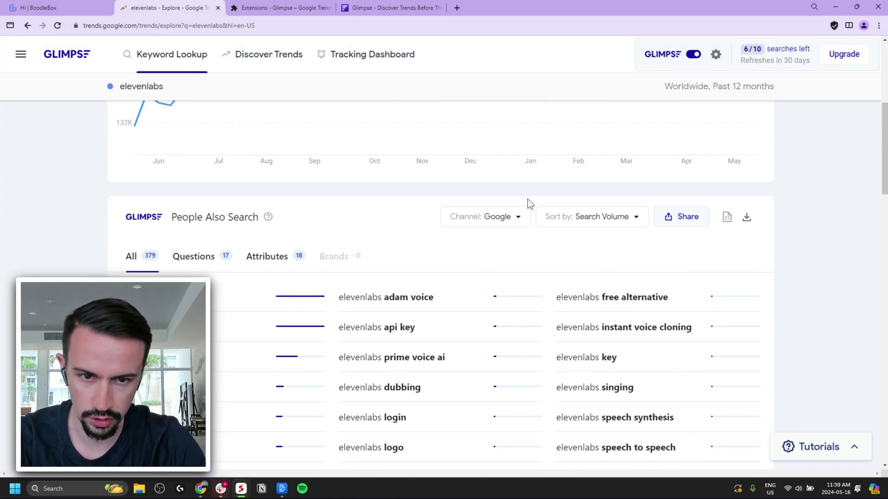
pyautogui.click(493, 225)
pyautogui.scroll(-2, 494, 232)
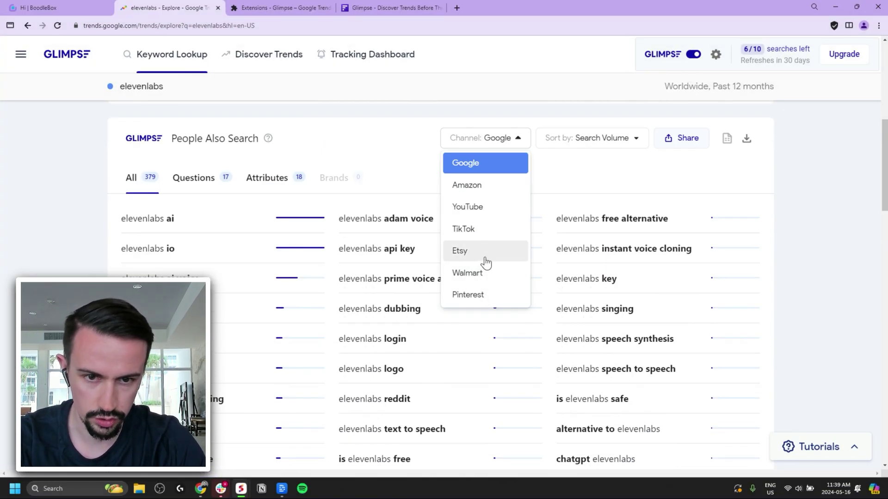
pyautogui.click(478, 231)
pyautogui.scroll(-1, 218, 217)
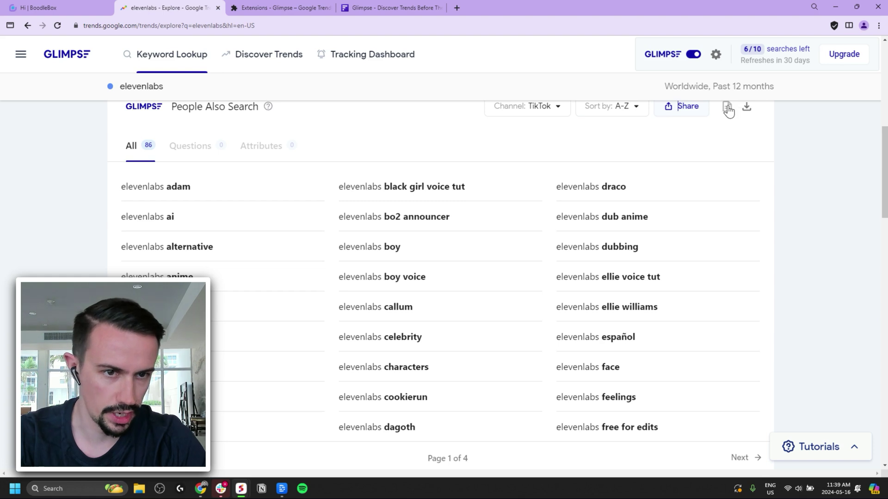
# Download the 86-term TikTok list as elevenlabs-longtail.csv and copy the 'AI voice generator' topic from the chat
pyautogui.click(746, 106)
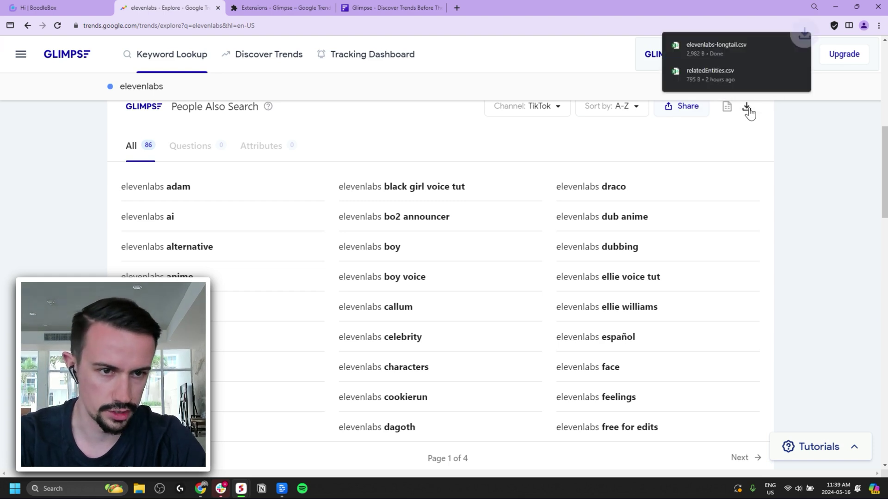
pyautogui.click(739, 48)
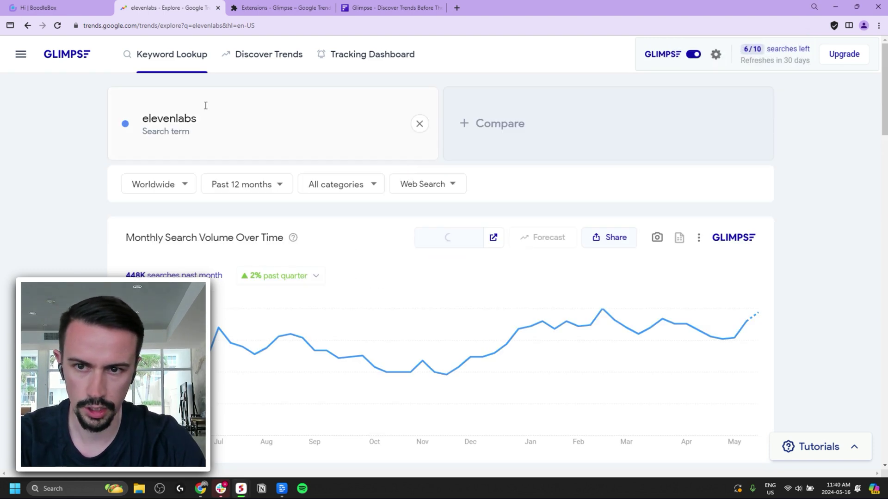
pyautogui.click(264, 127)
pyautogui.click(68, 2)
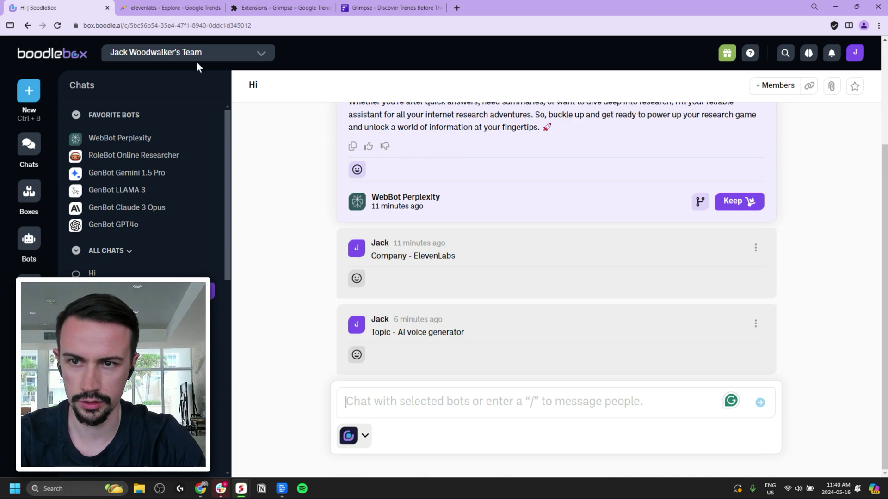
pyautogui.moveTo(399, 332); pyautogui.dragTo(457, 345)
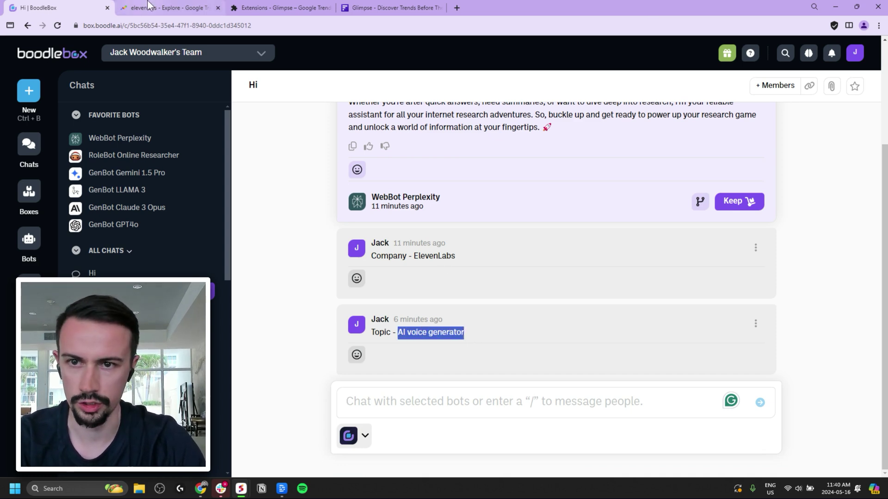
pyautogui.click(170, 7)
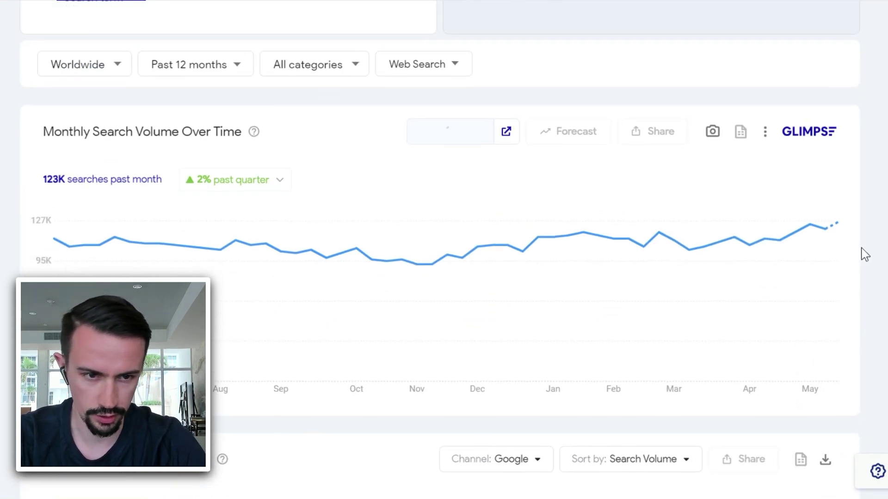
# Switch AI voice generator's People Also Search channel to YouTube and download its 399-term list
pyautogui.scroll(-5, 270, 217)
pyautogui.scroll(-2, 266, 213)
pyautogui.scroll(-7, 266, 213)
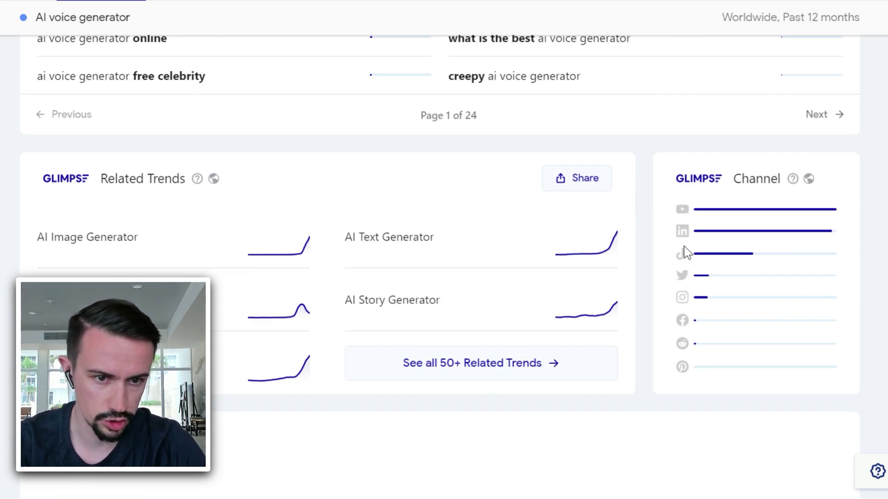
pyautogui.scroll(7, 684, 256)
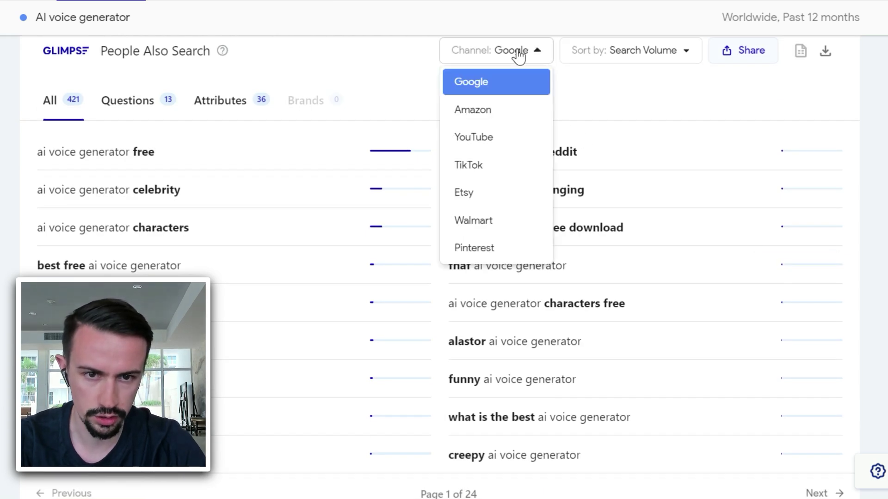
pyautogui.click(495, 144)
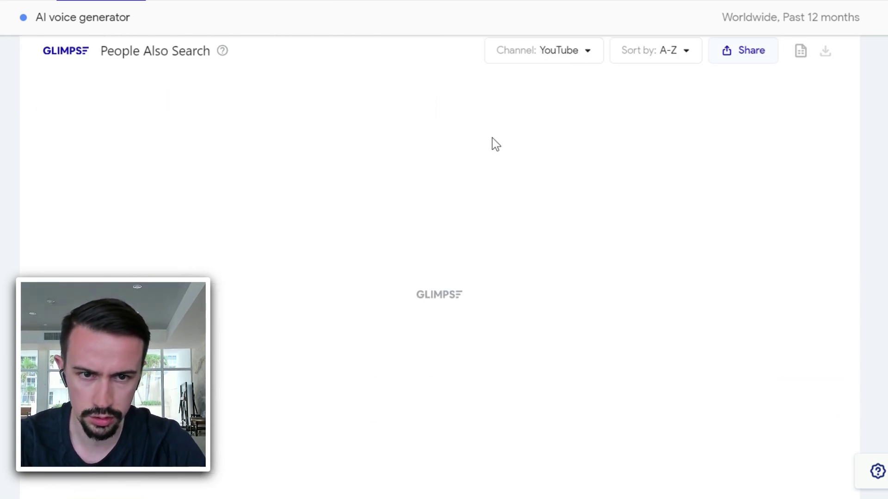
pyautogui.scroll(-1, 433, 146)
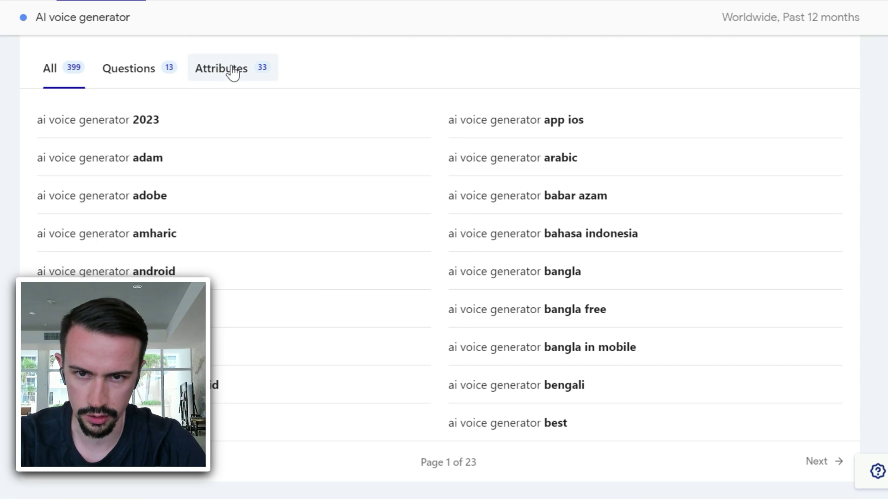
pyautogui.scroll(1, 349, 171)
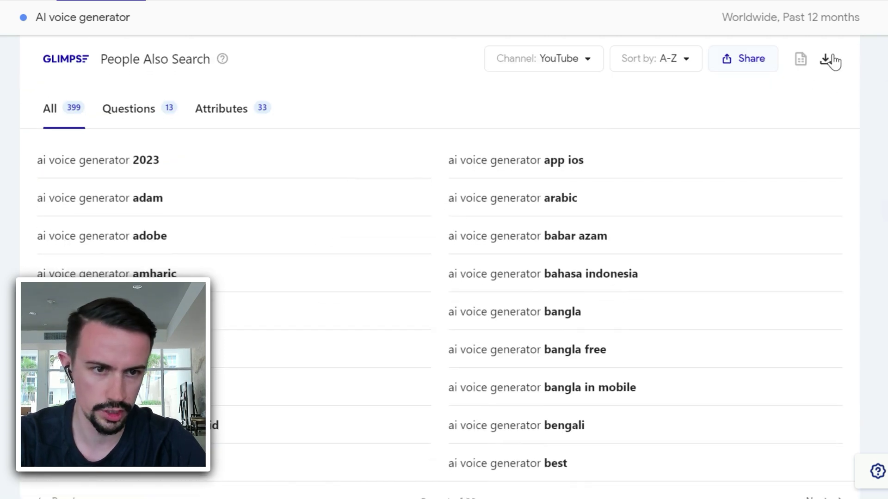
pyautogui.click(831, 60)
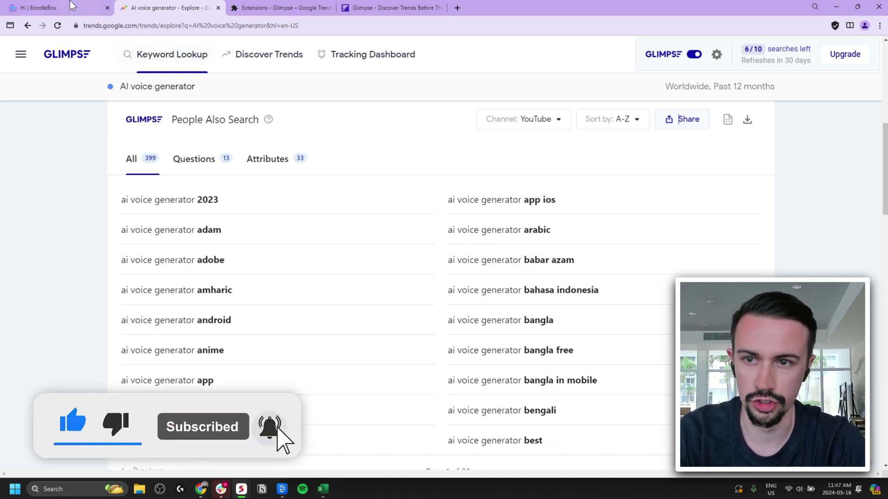
# Attach the two long-tail keyword PDFs to the BoodleBox chat as knowledge
pyautogui.click(50, 8)
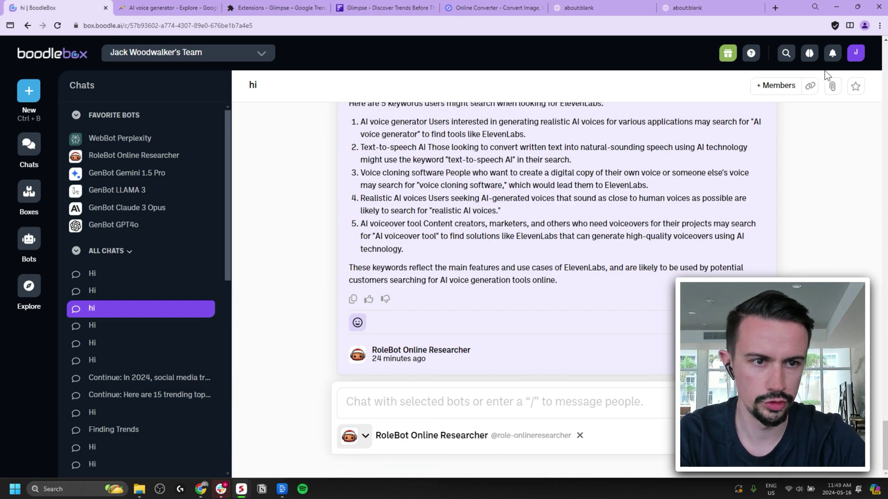
pyautogui.click(834, 87)
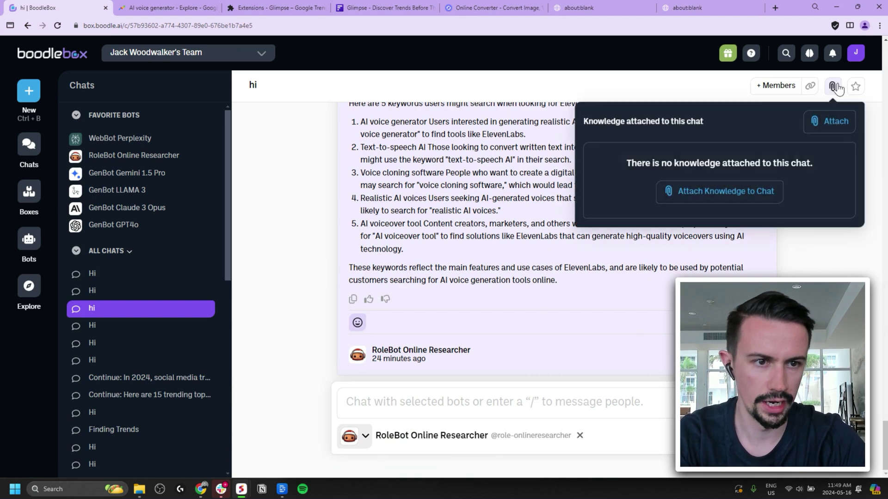
pyautogui.click(821, 132)
pyautogui.moveTo(821, 132); pyautogui.dragTo(410, 382)
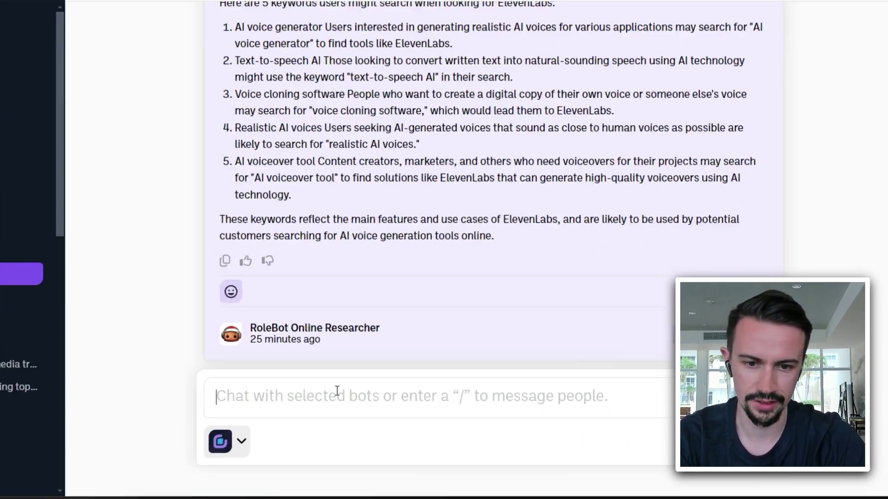
# Choose RoleBot YouTube Content Creator and send it the video-idea brainstorming prompt
pyautogui.write('Youtube Content Concreator')
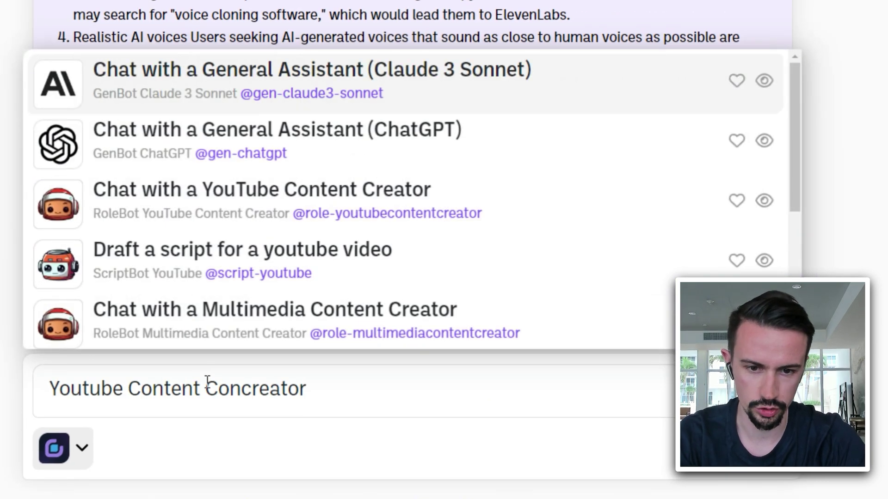
pyautogui.click(243, 397)
pyautogui.press('BackSpace')
pyautogui.press('BackSpace')
pyautogui.press('BackSpace')
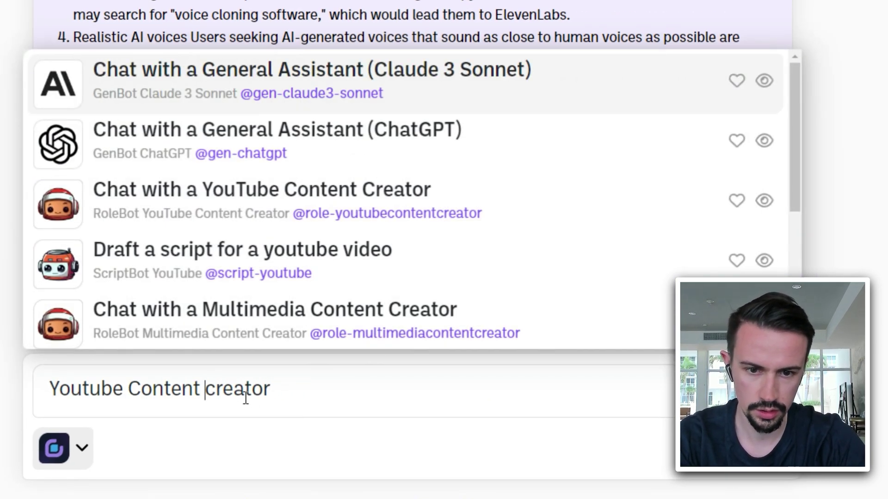
pyautogui.click(347, 227)
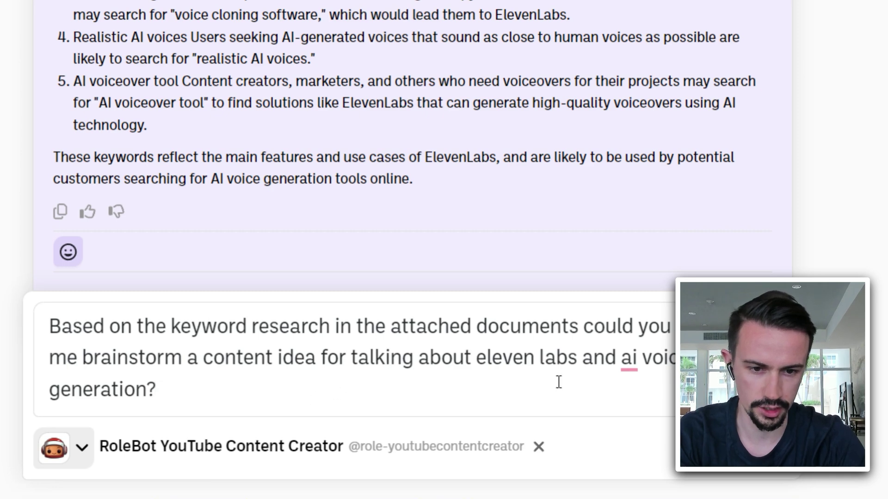
pyautogui.doubleClick(408, 350)
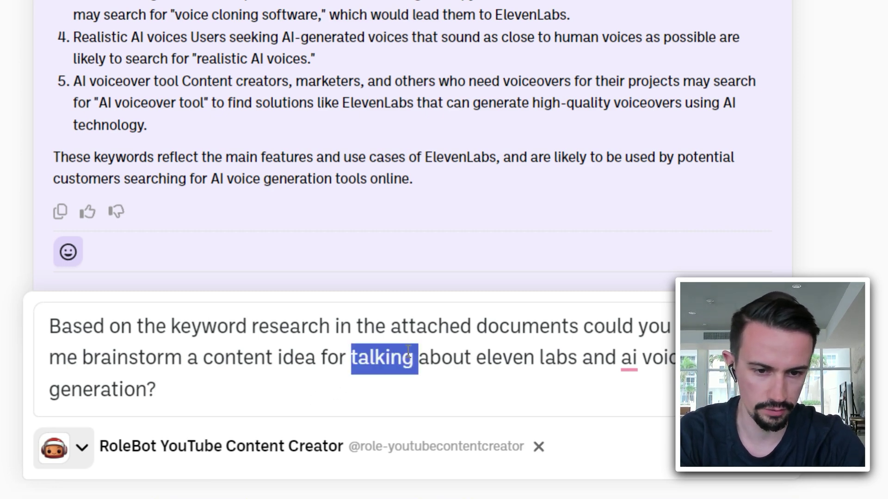
pyautogui.press('Return')
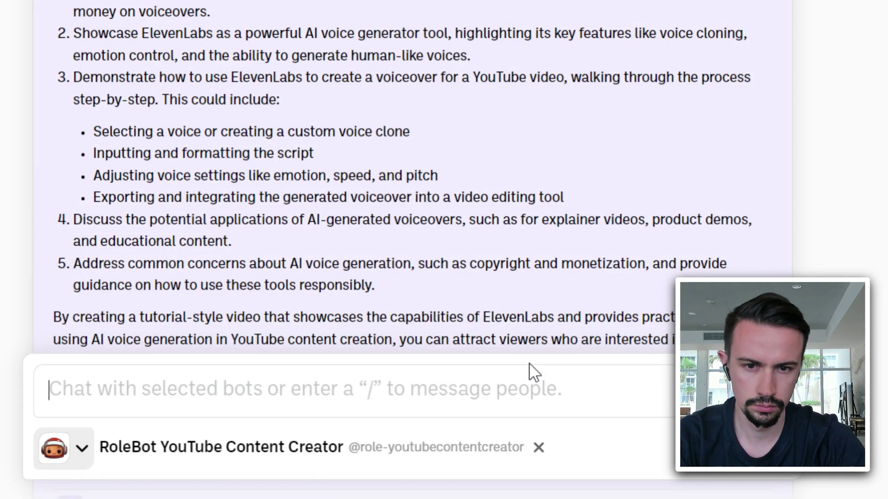
pyautogui.scroll(3, 532, 370)
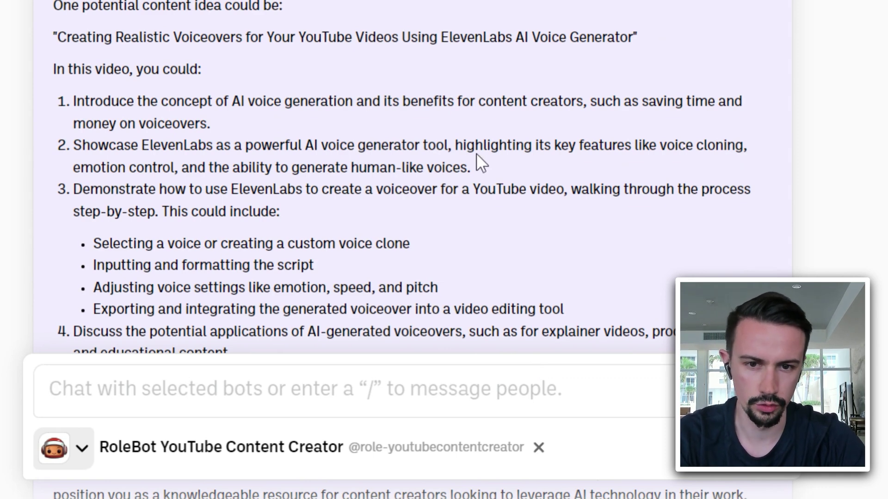
pyautogui.scroll(1, 394, 99)
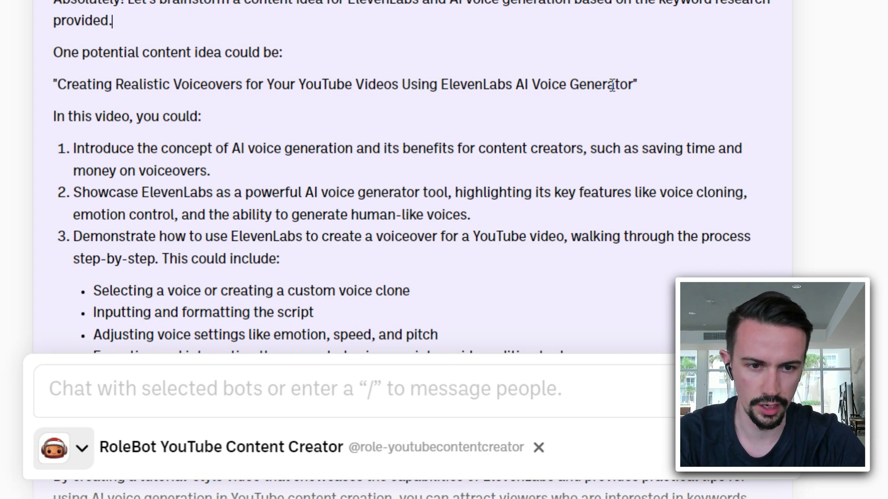
pyautogui.scroll(-2, 213, 143)
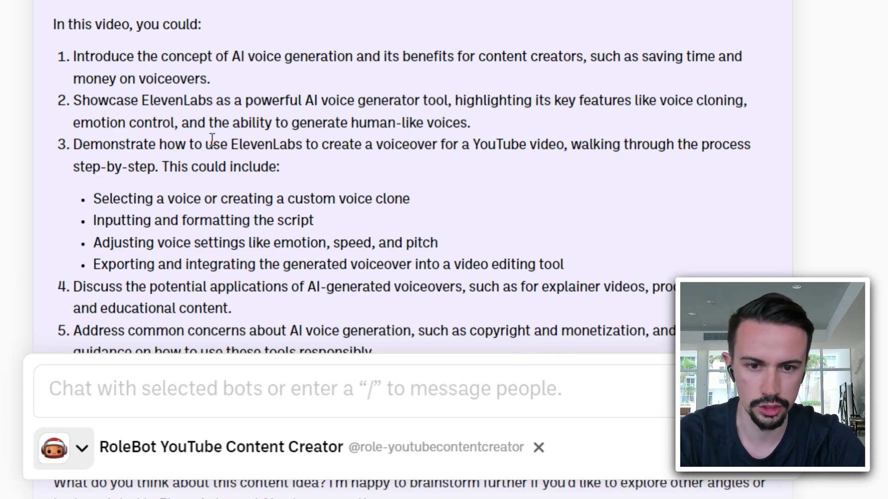
pyautogui.scroll(-2, 212, 138)
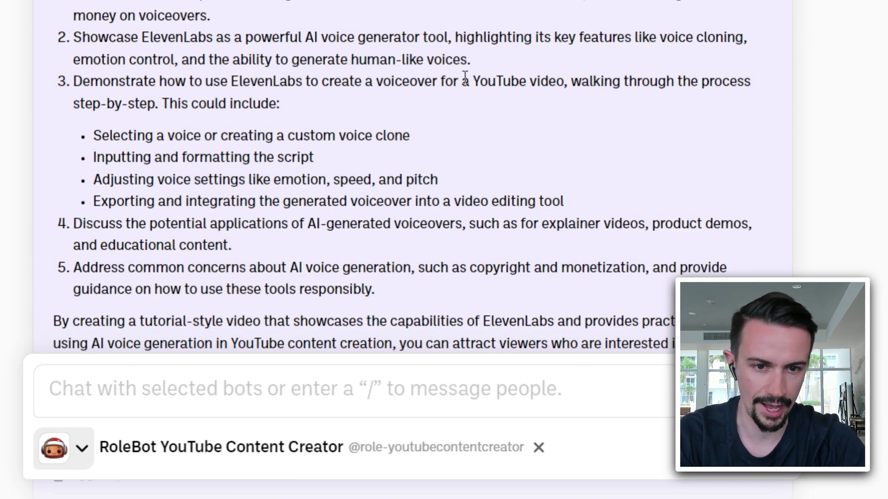
pyautogui.scroll(-3, 465, 75)
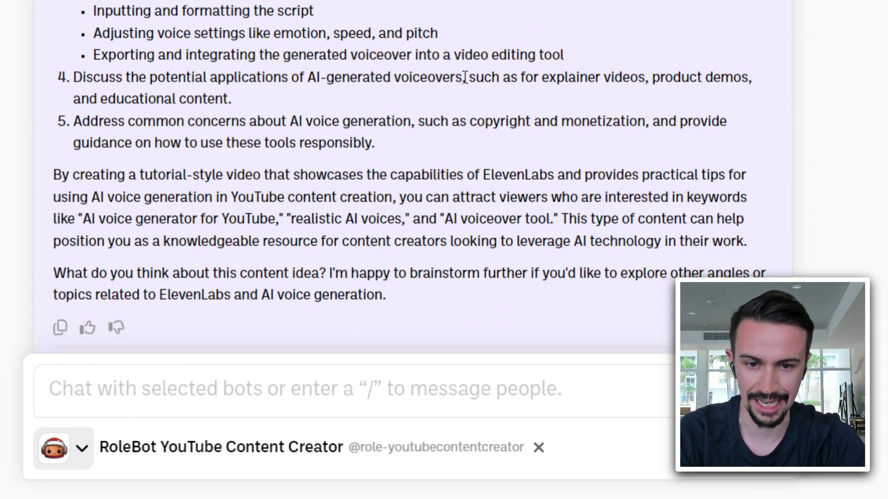
pyautogui.scroll(-1, 427, 44)
pyautogui.scroll(5, 428, 45)
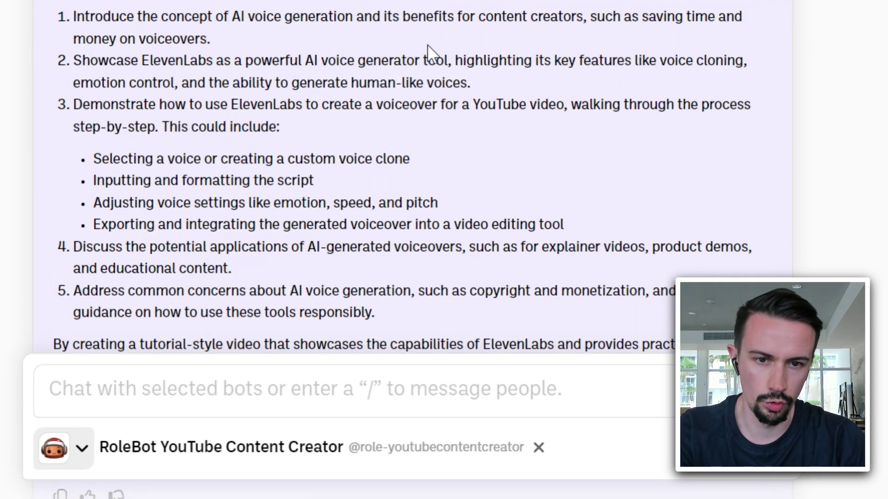
pyautogui.scroll(1, 427, 44)
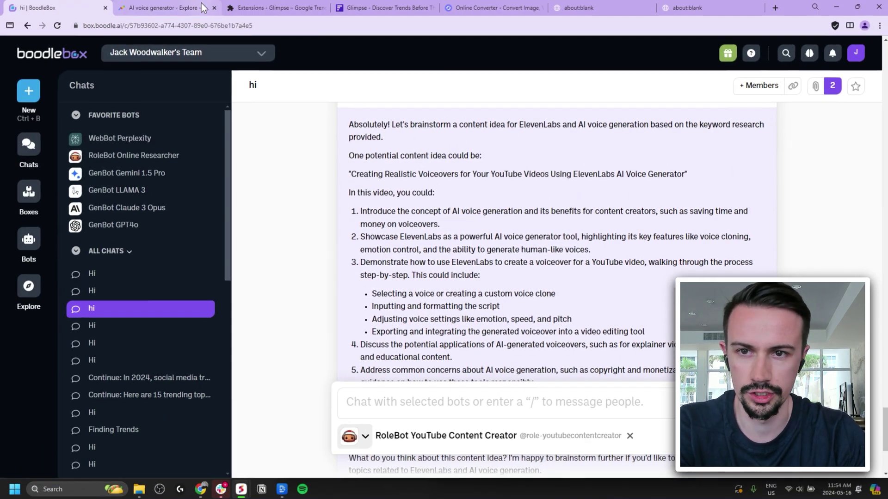
# In Glimpse's People Also Search, view the AI voice generator YouTube questions, then its 33 for/with/without attributes
pyautogui.click(204, 8)
pyautogui.click(193, 159)
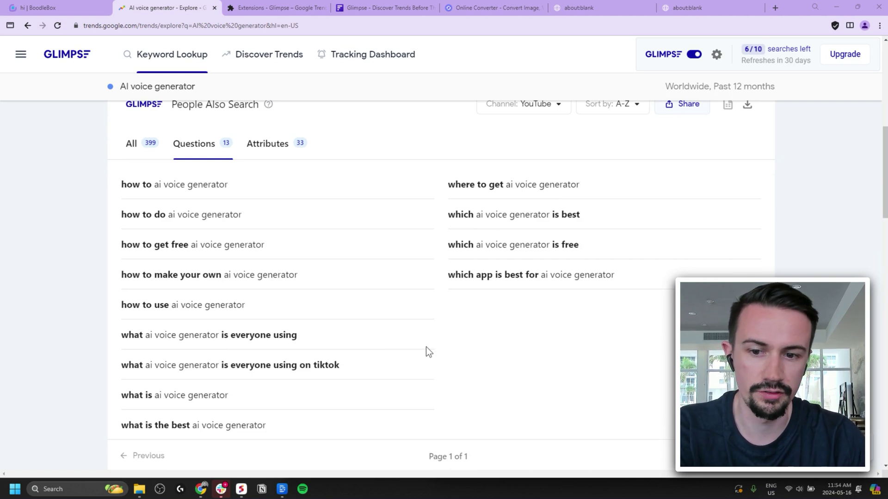
pyautogui.click(256, 159)
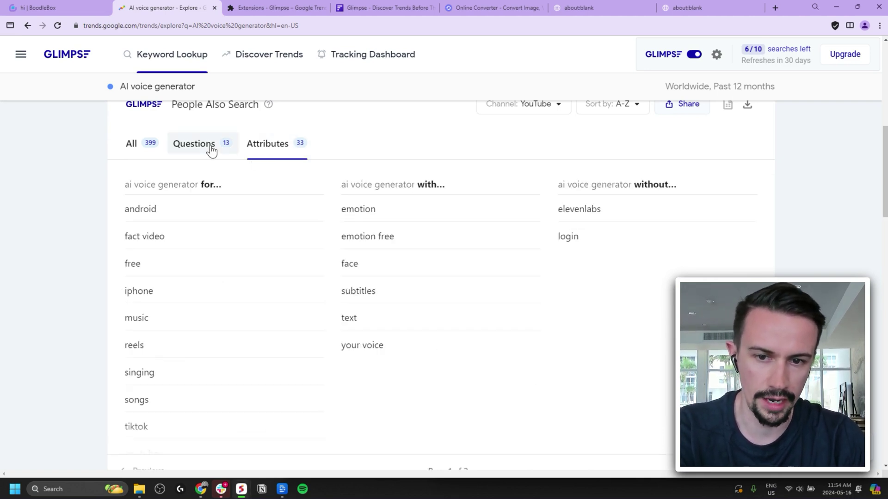